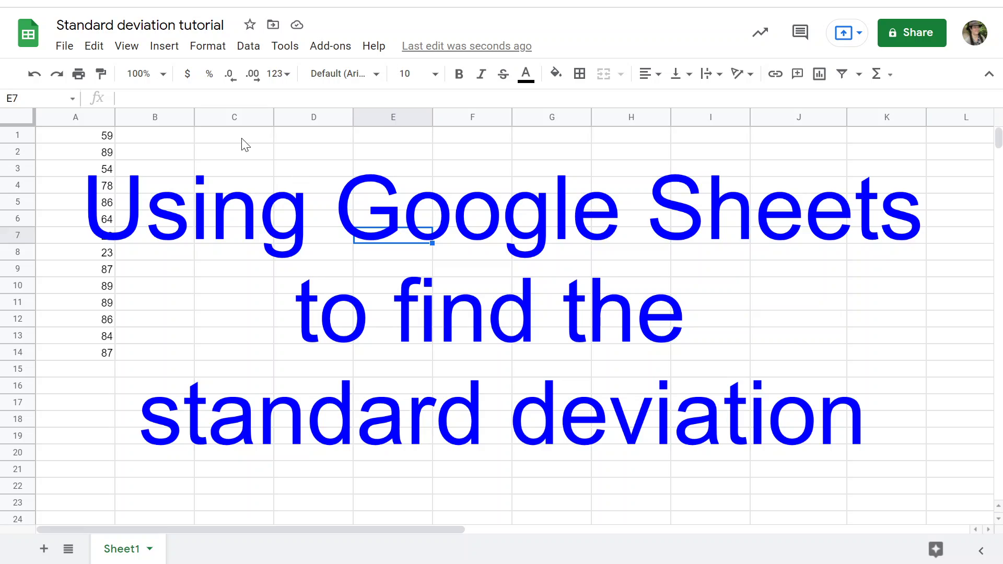
Enter the labels "population:" in cell C2 and "sample:" in cell C3
left_click(232, 155)
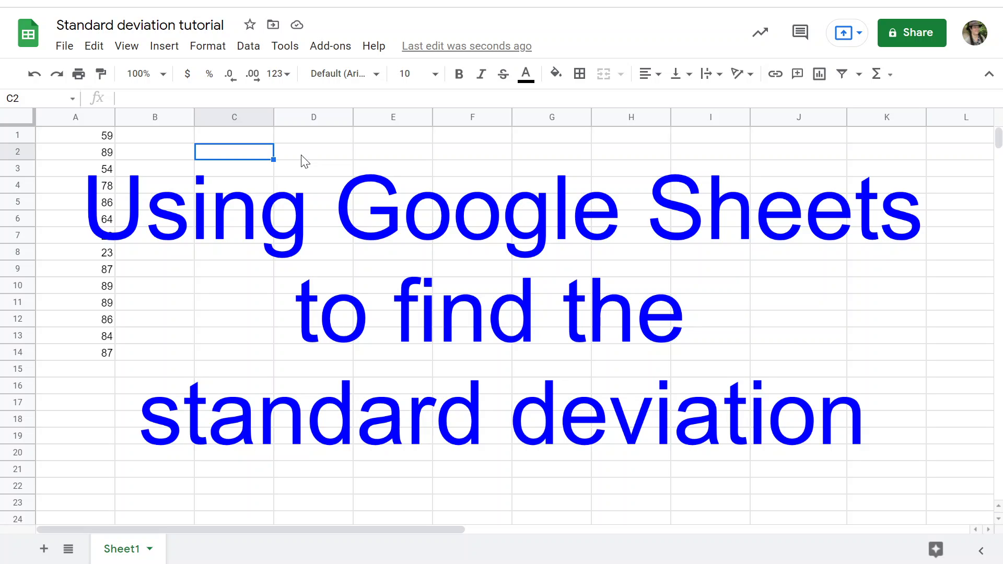
type("population:")
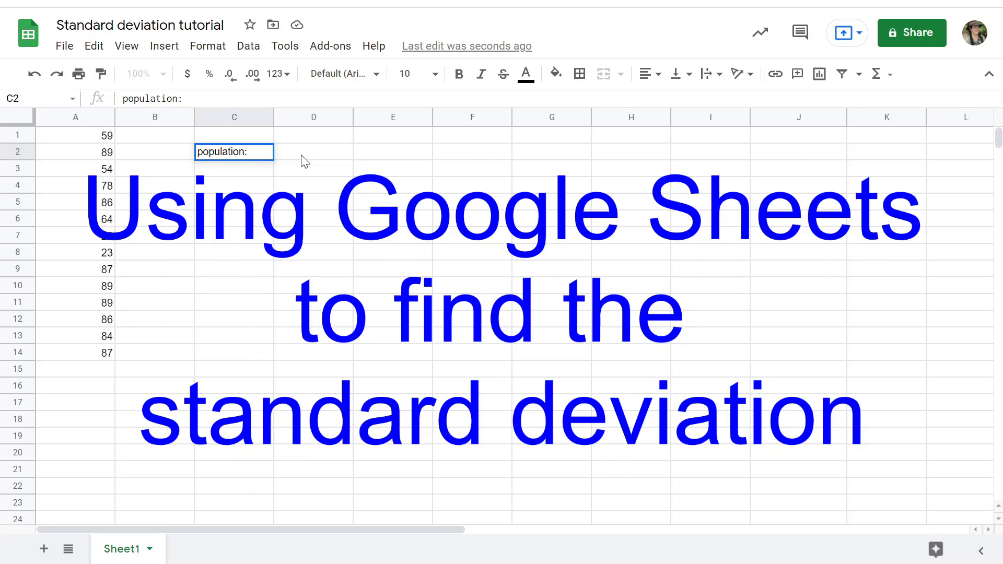
key("Return")
type("sample:")
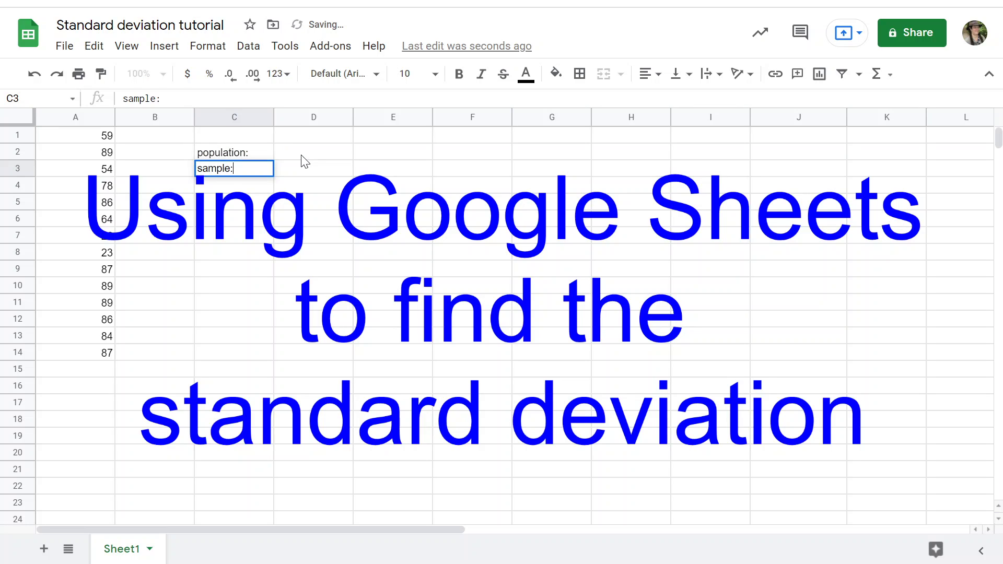
key("Return")
Start a formula in cell D2 beside the population label and insert the statistical function STDEV.P
left_click(302, 161)
left_click(302, 156)
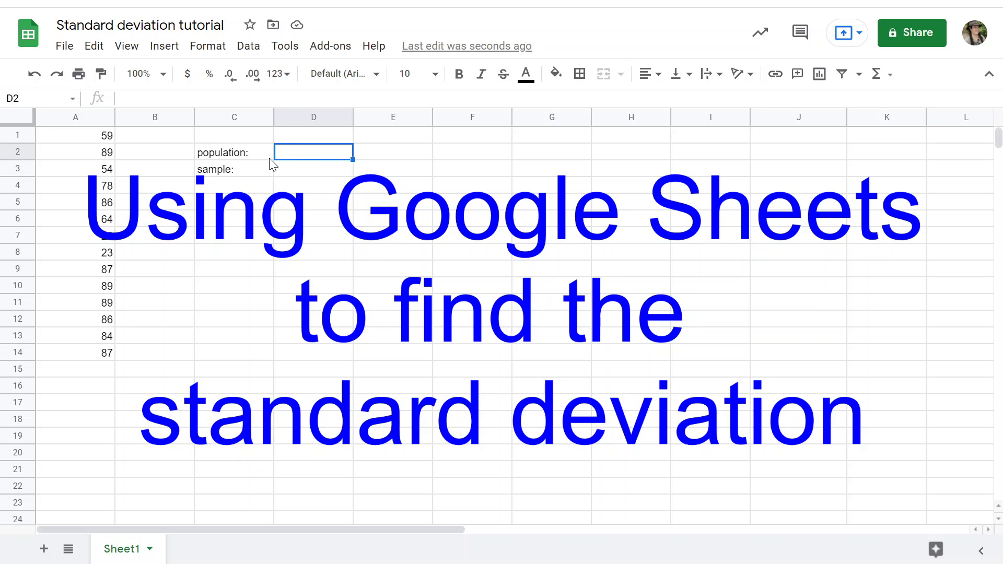
left_click(199, 94)
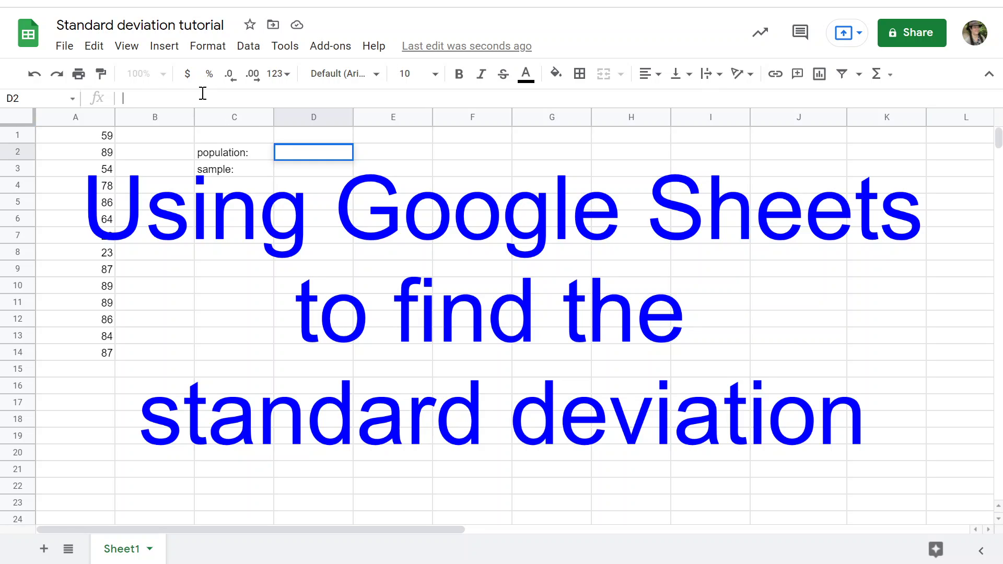
type("=")
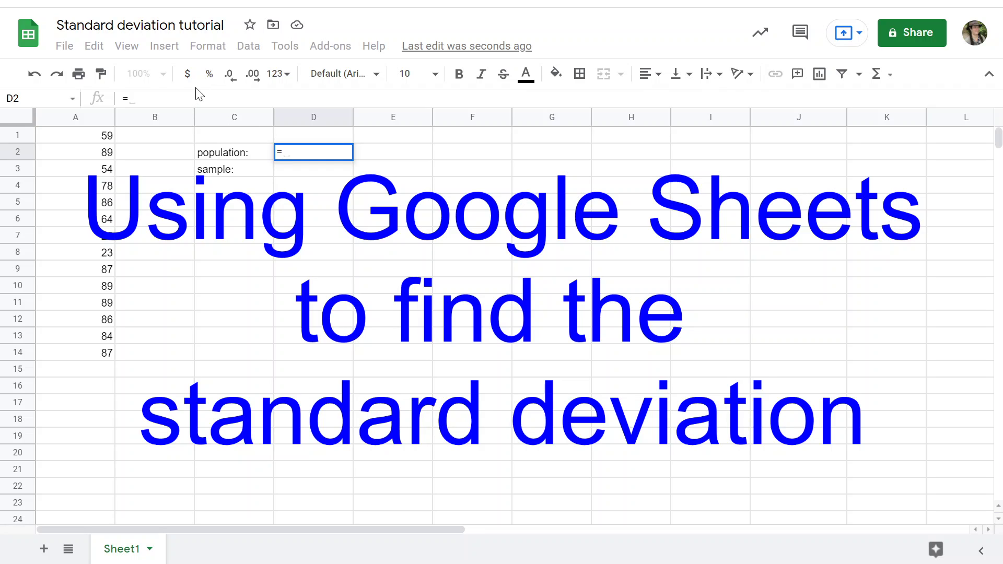
left_click(880, 78)
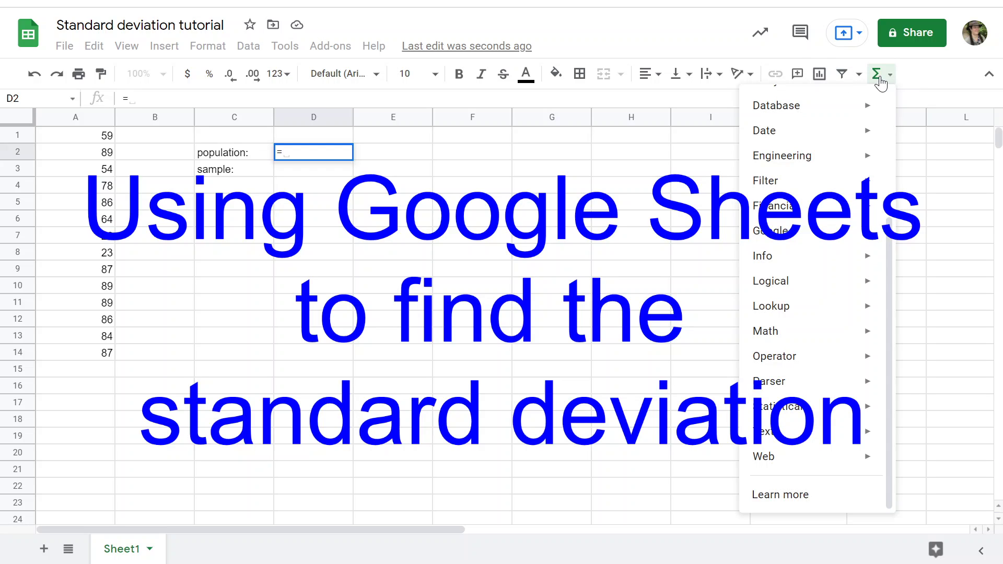
mouse_move(844, 411)
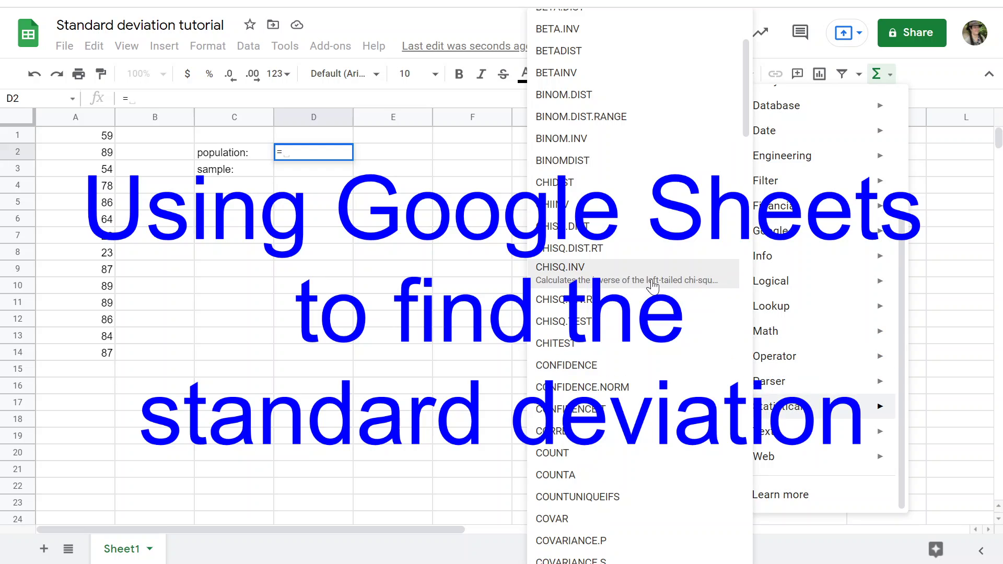
scroll(657, 286, "down", 5)
scroll(656, 286, "down", 20)
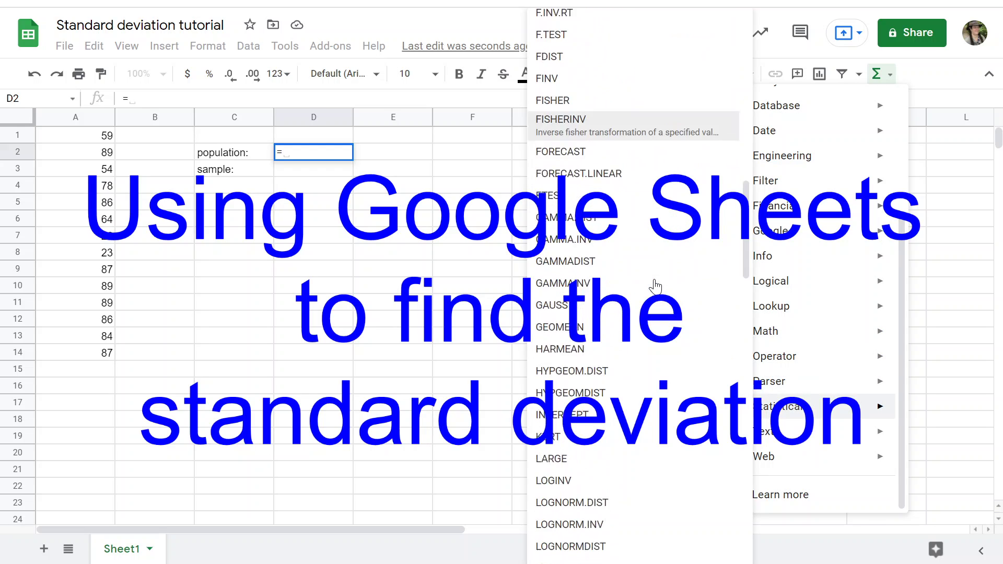
scroll(656, 286, "down", 4)
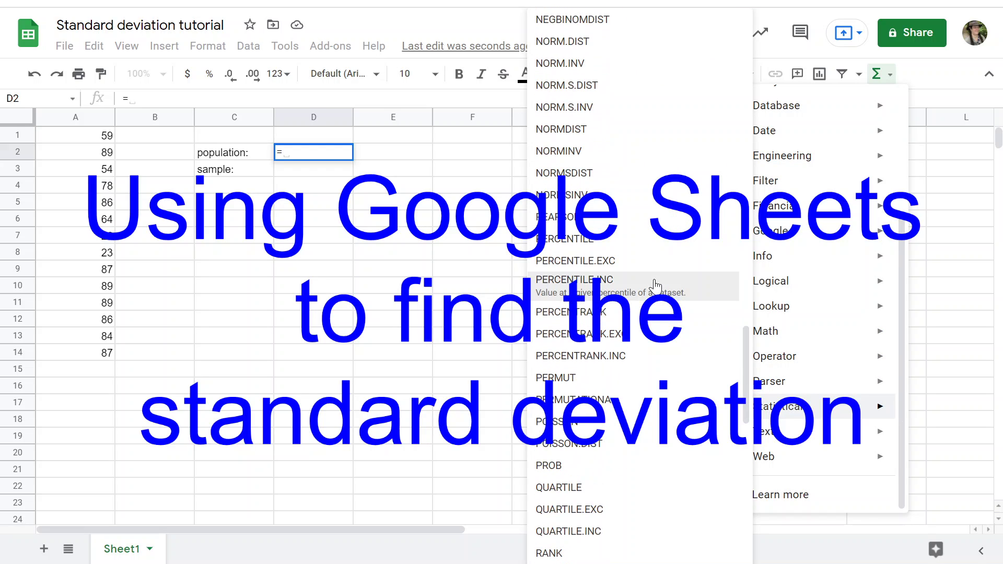
scroll(657, 286, "down", 15)
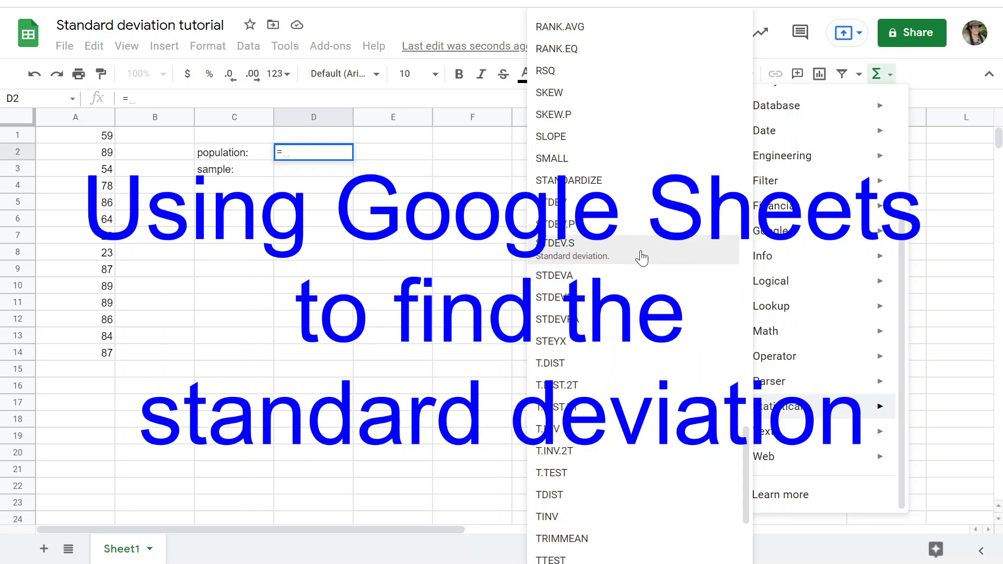
left_click(616, 235)
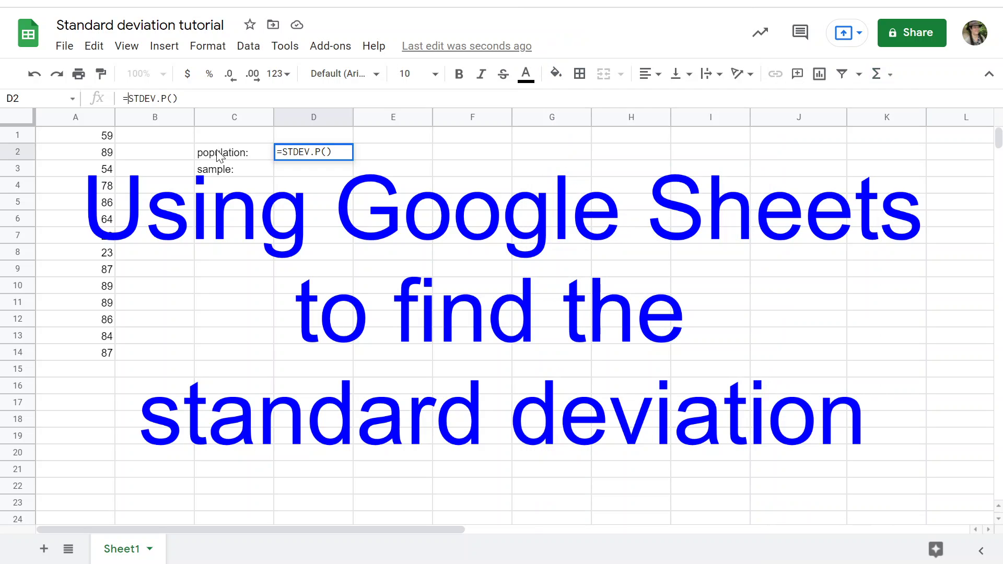
Complete the STDEV.P formula in D2 with the data range A1:A14 and confirm it
left_click(172, 98)
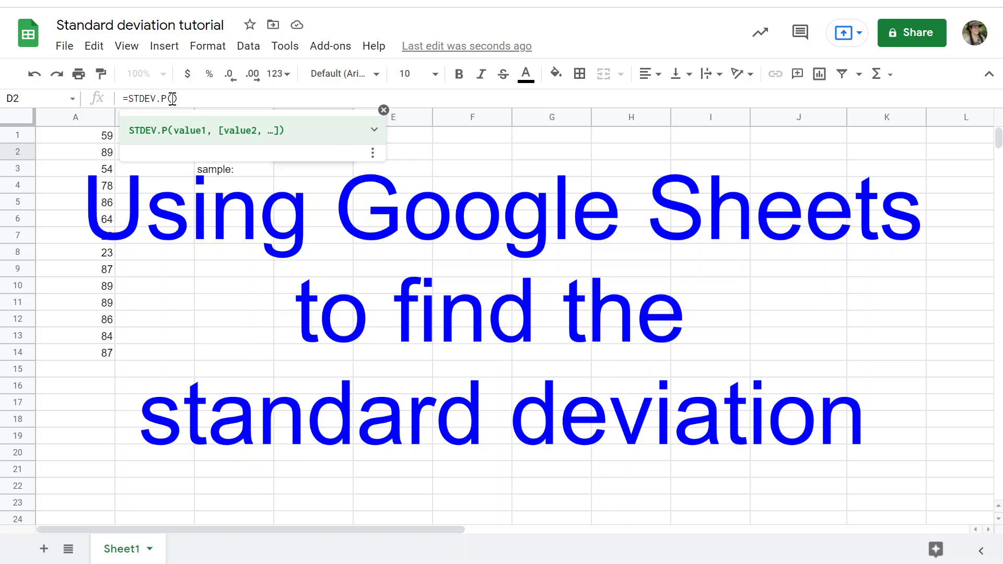
left_click(73, 136)
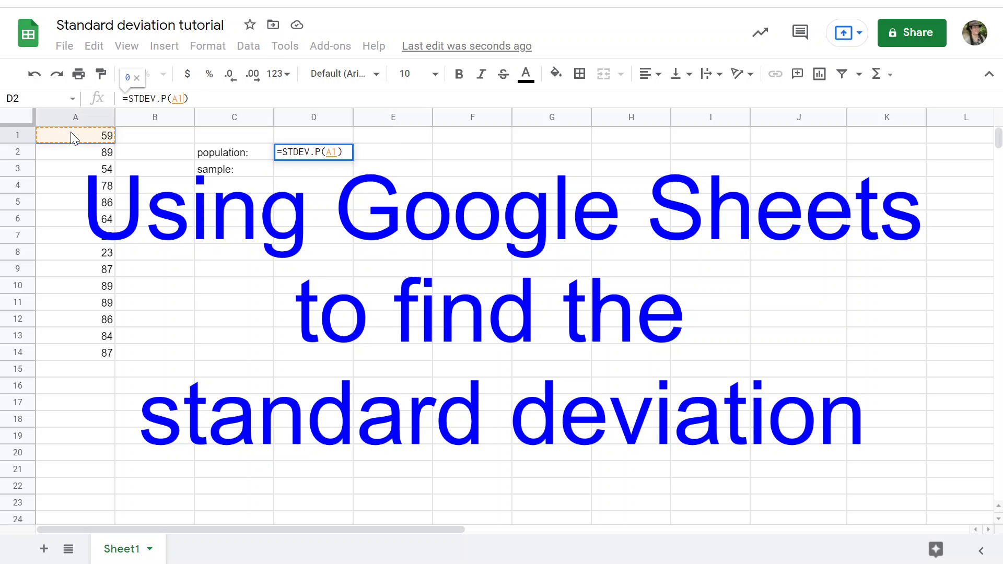
left_click(94, 356, "shift")
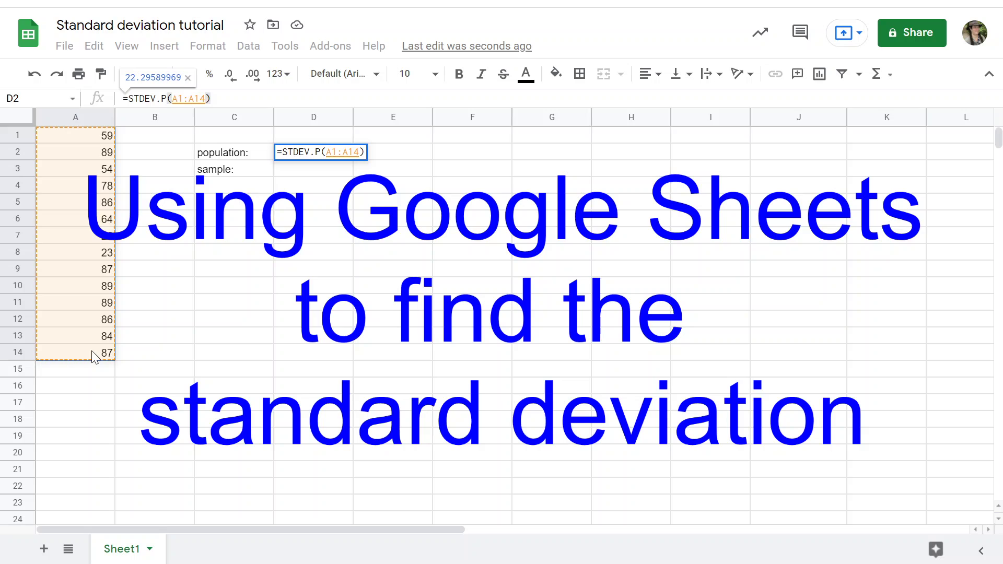
key("Return")
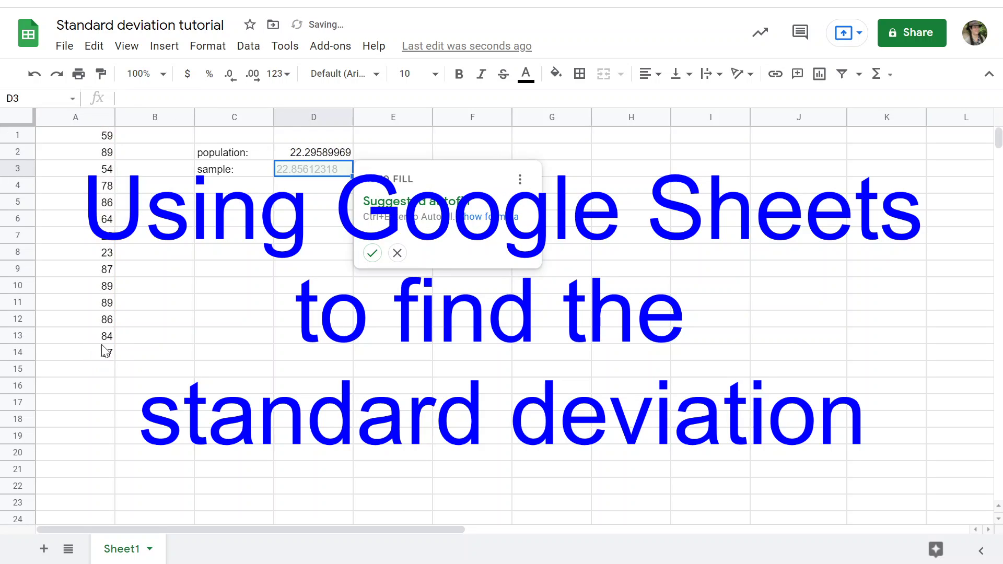
Reveal the formula of the autofill suggestion for D3, reject the suggestion, and check the formula in D2
left_click(479, 218)
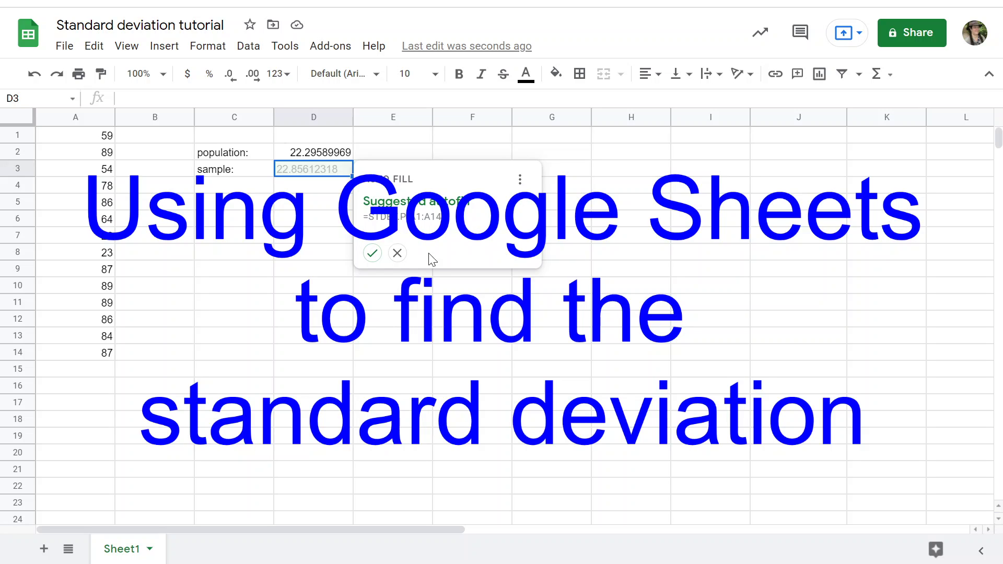
left_click(397, 253)
left_click(299, 158)
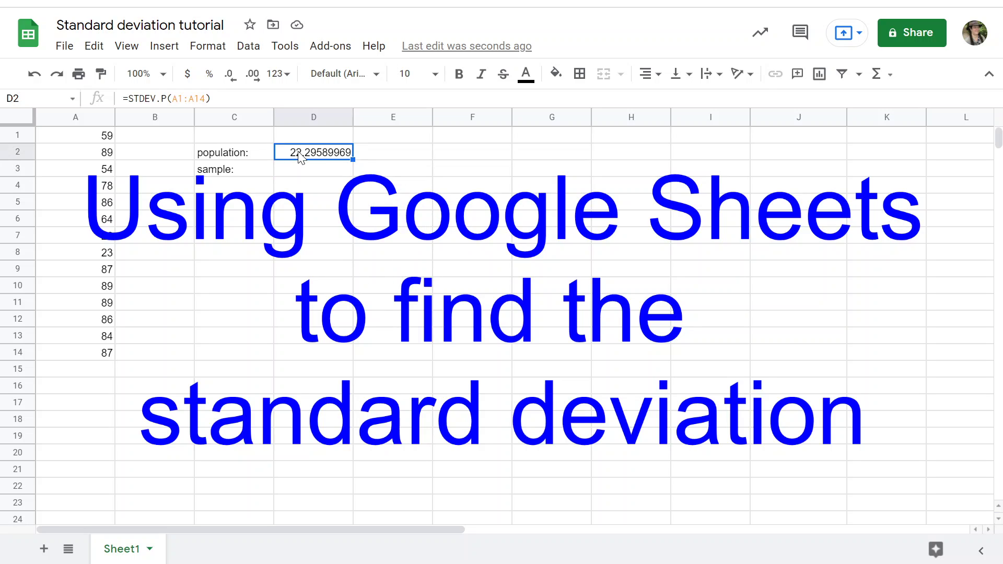
left_click(415, 170)
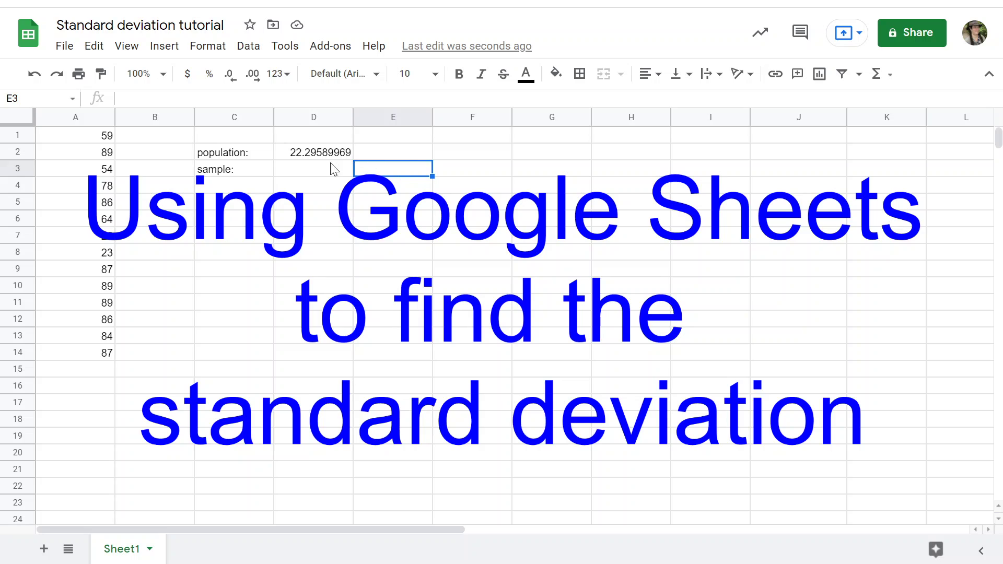
Start a formula in cell D3 beside the sample label and insert the statistical function STDEV
left_click(310, 172)
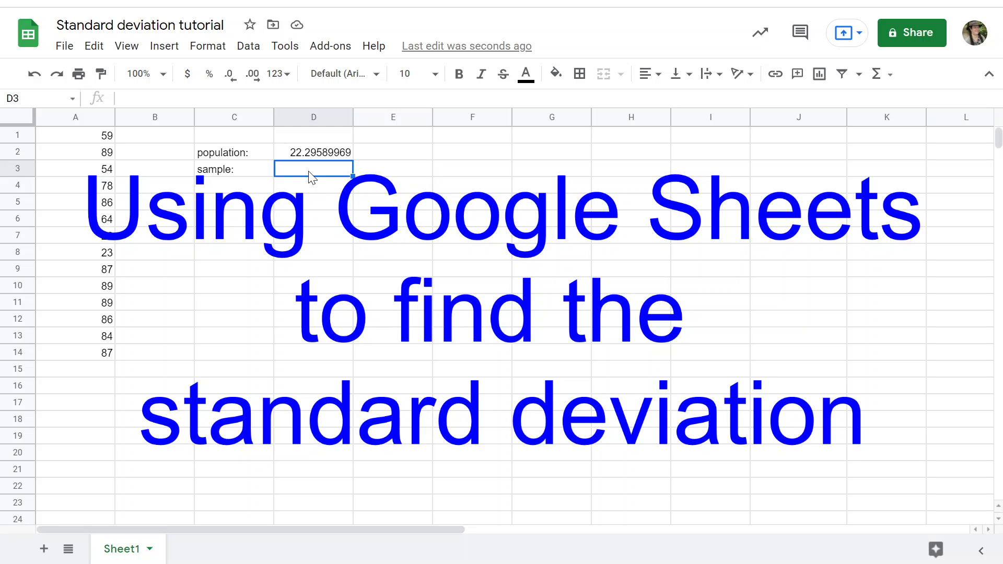
left_click(208, 99)
type("=")
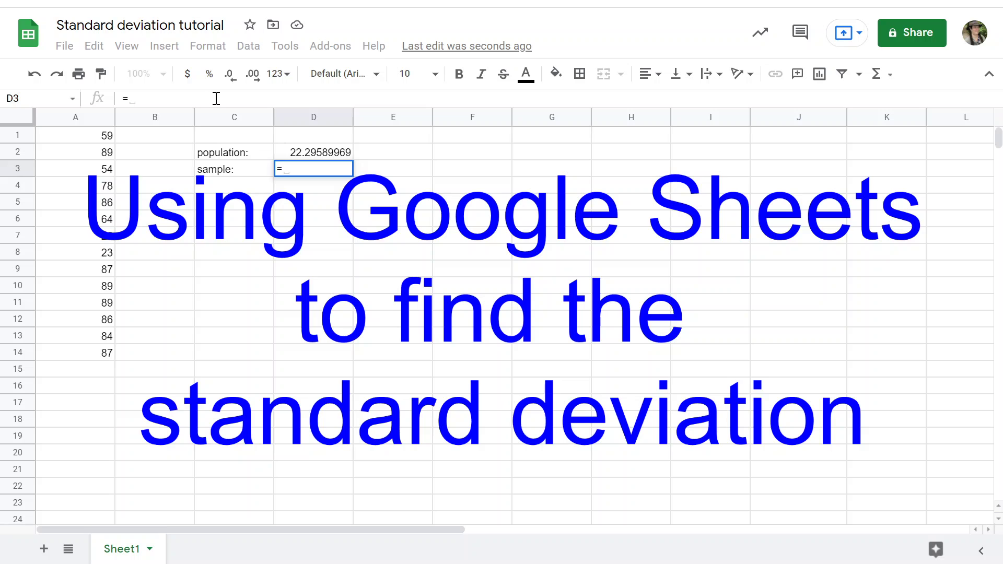
left_click(880, 77)
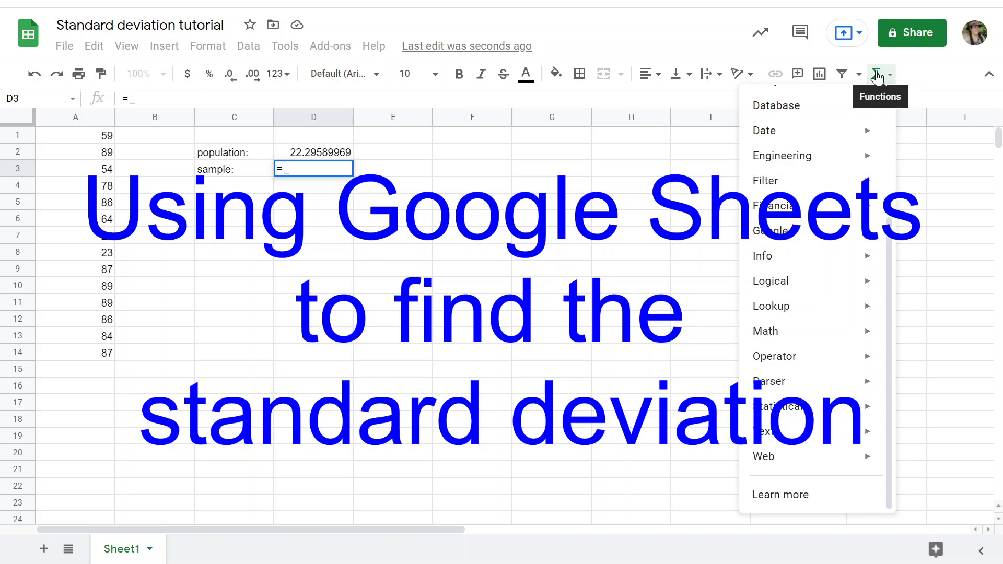
mouse_move(782, 410)
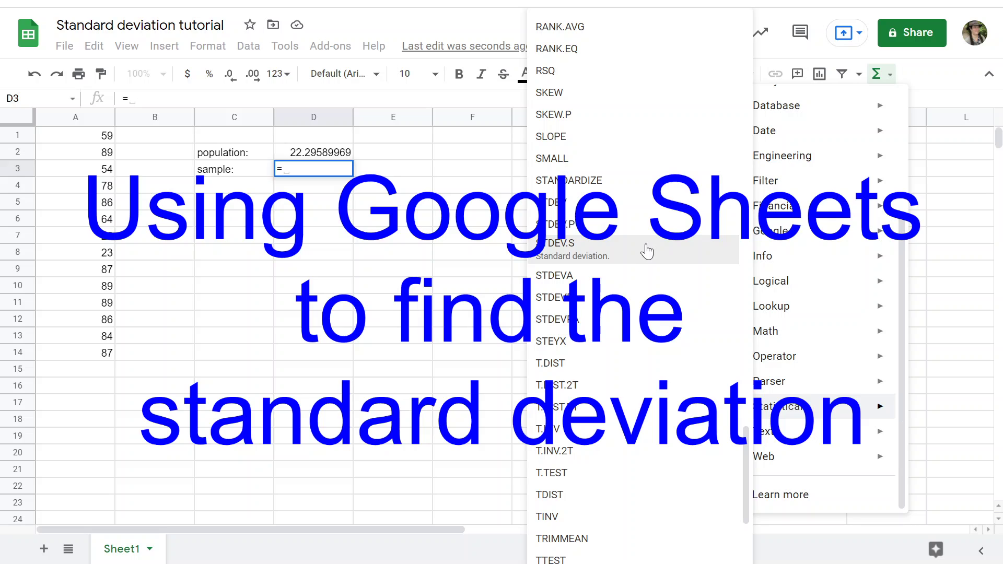
left_click(641, 209)
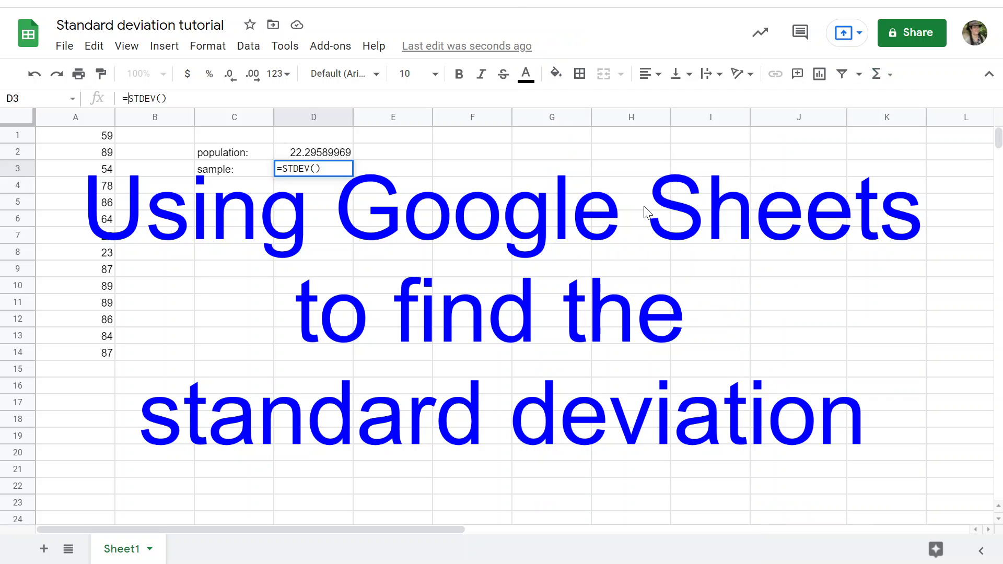
left_click(163, 99)
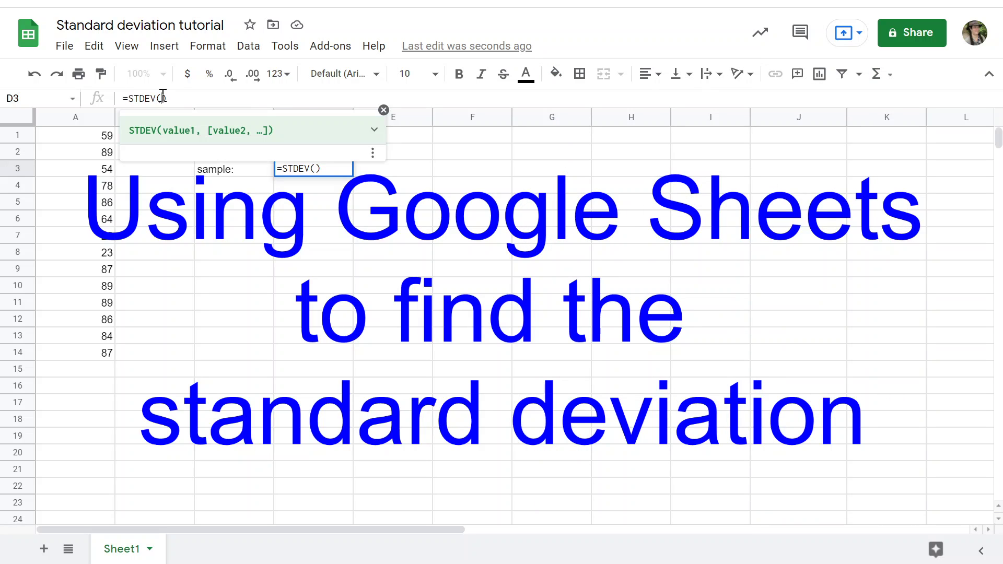
Read the STDEV function's description and its full help article on syntax and notes, then close the help
left_click(374, 130)
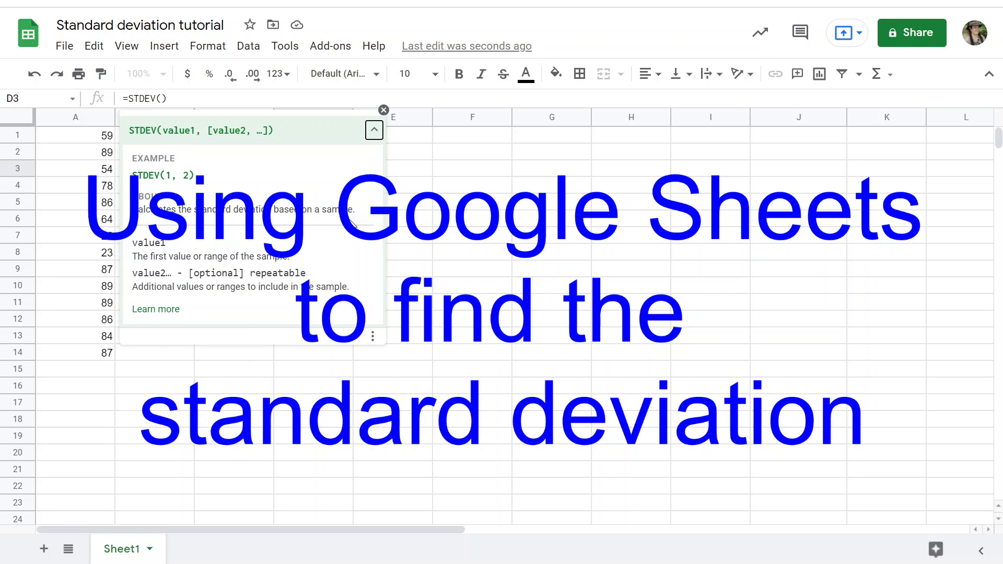
left_click(331, 133)
left_click(331, 133)
left_click(160, 320)
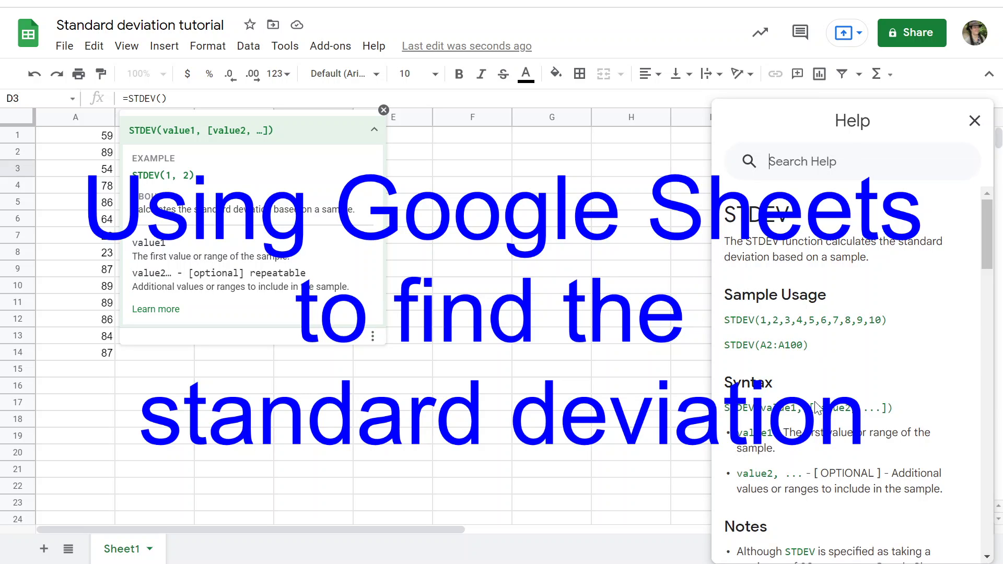
scroll(804, 422, "down", 3)
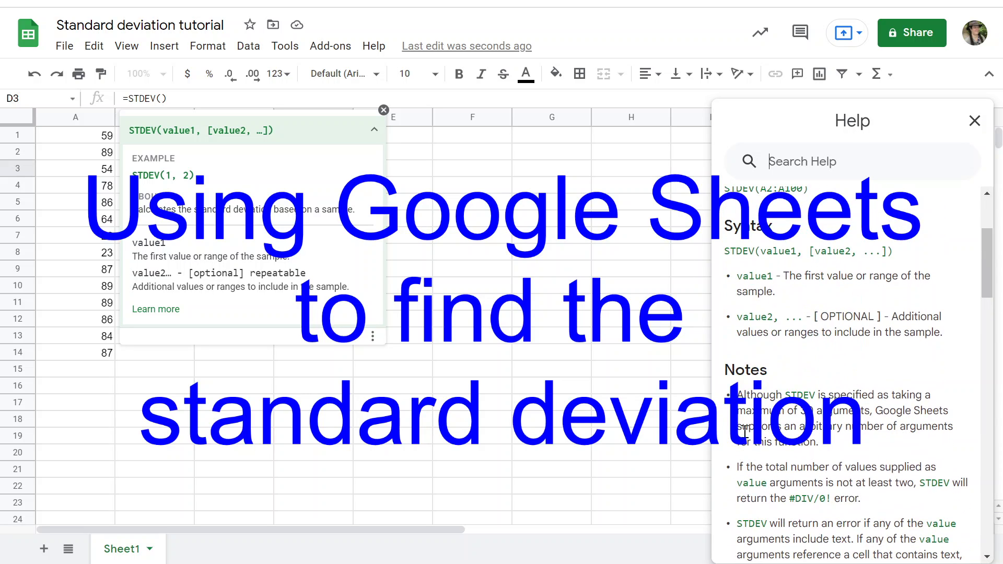
scroll(817, 483, "down", 2)
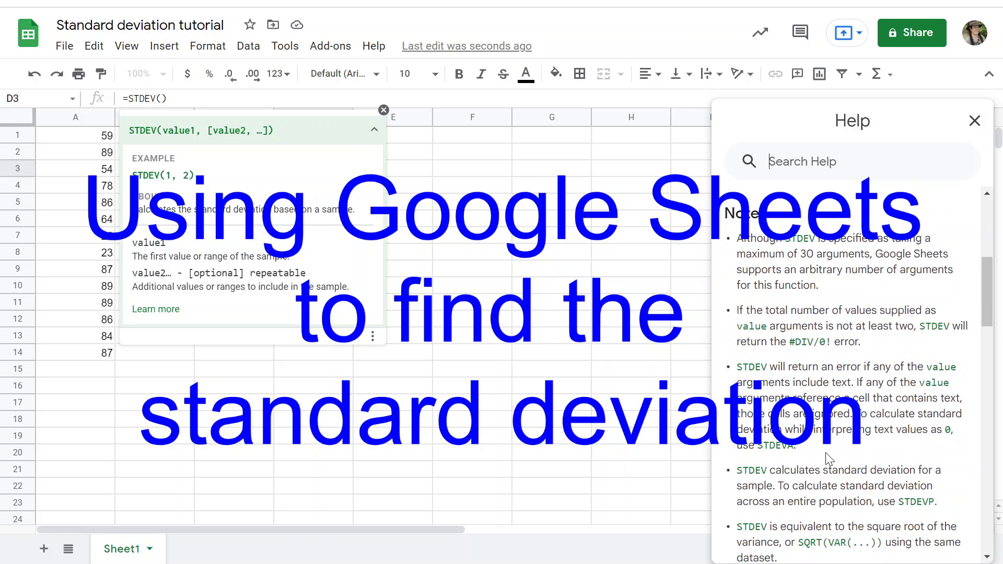
scroll(823, 452, "up", 5)
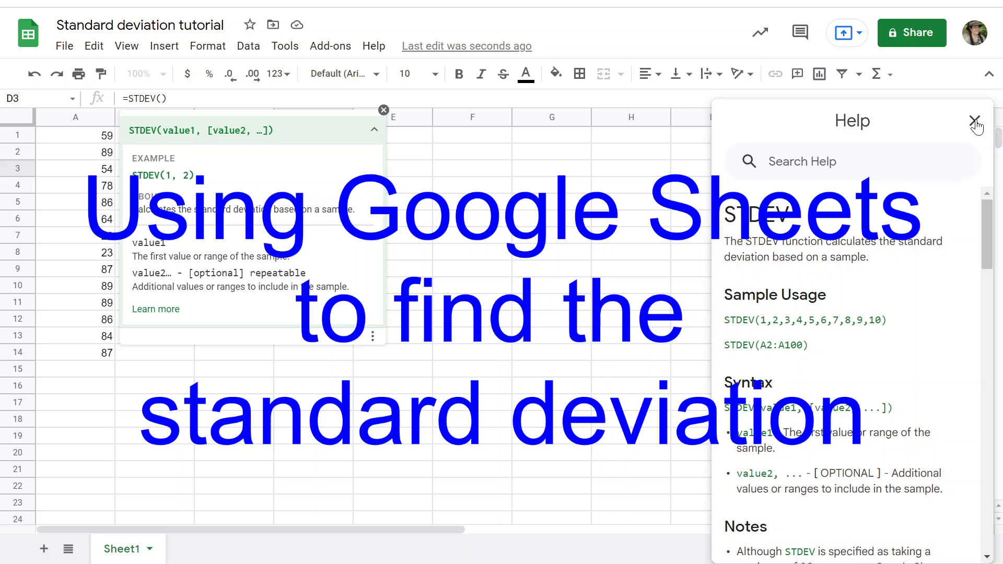
left_click(975, 123)
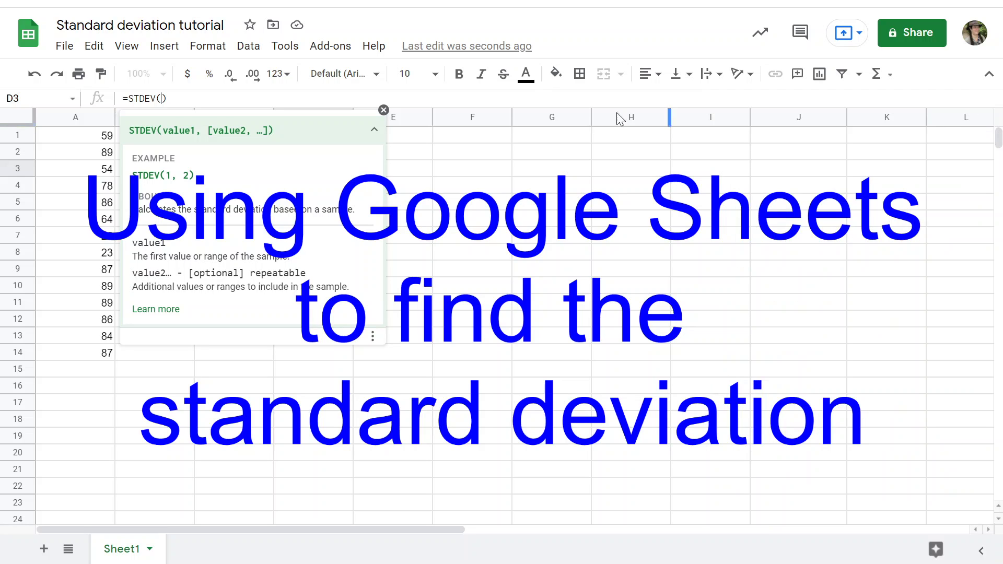
left_click(374, 129)
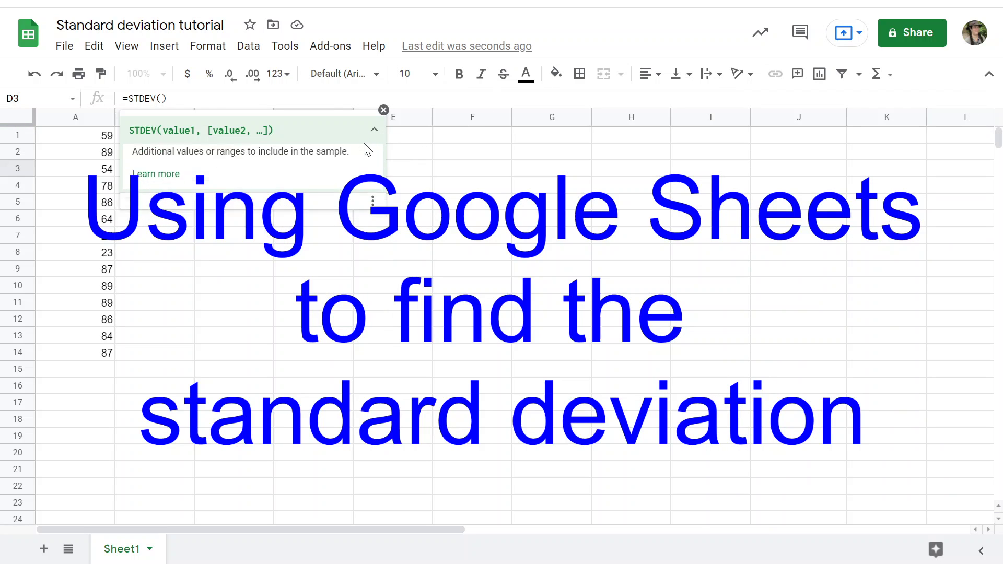
Complete the STDEV formula in D3 with the range A1:A14 and review the formulas in D2 and D3
left_click(161, 99)
left_click(83, 138)
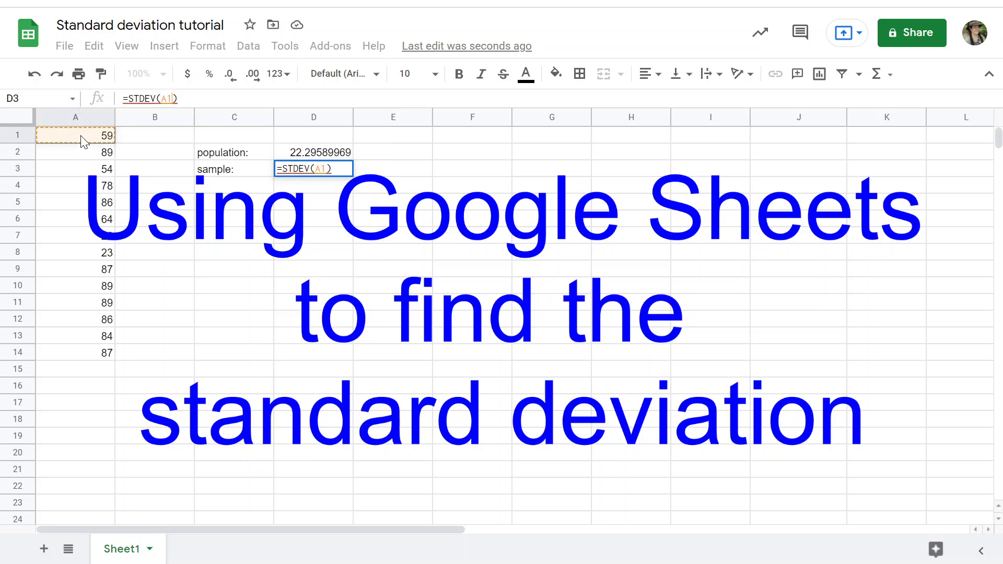
left_click(95, 360, "shift")
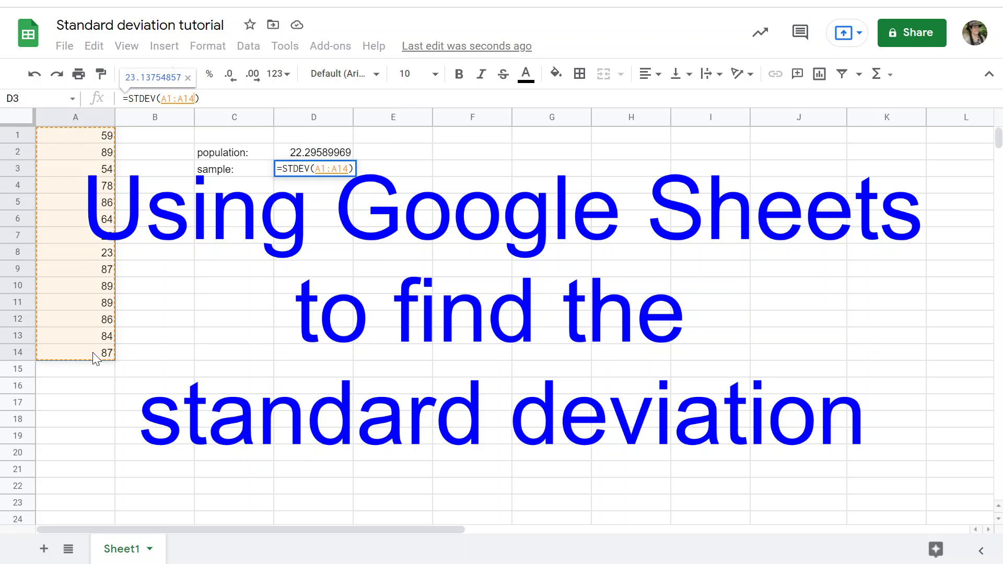
key("Return")
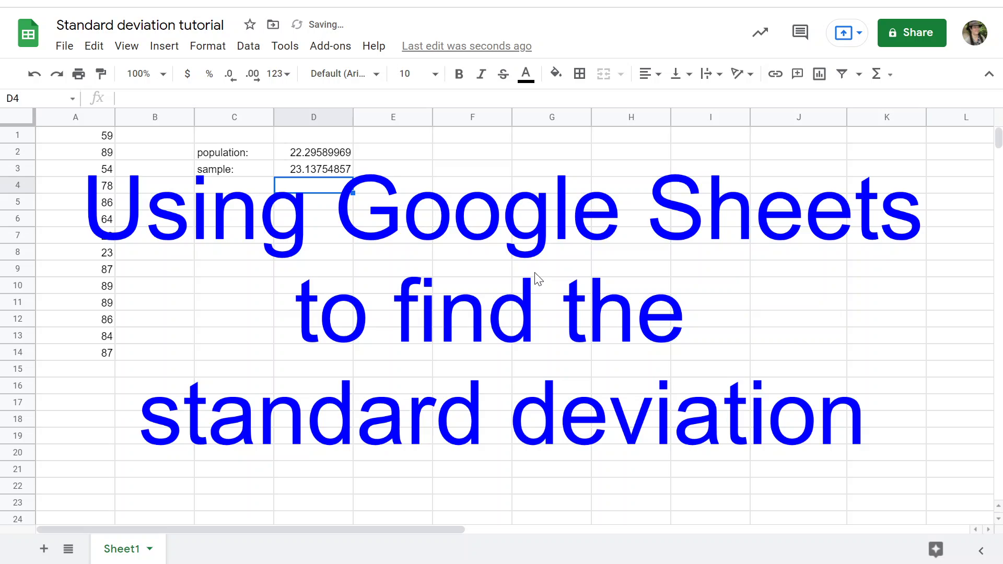
left_click(306, 152)
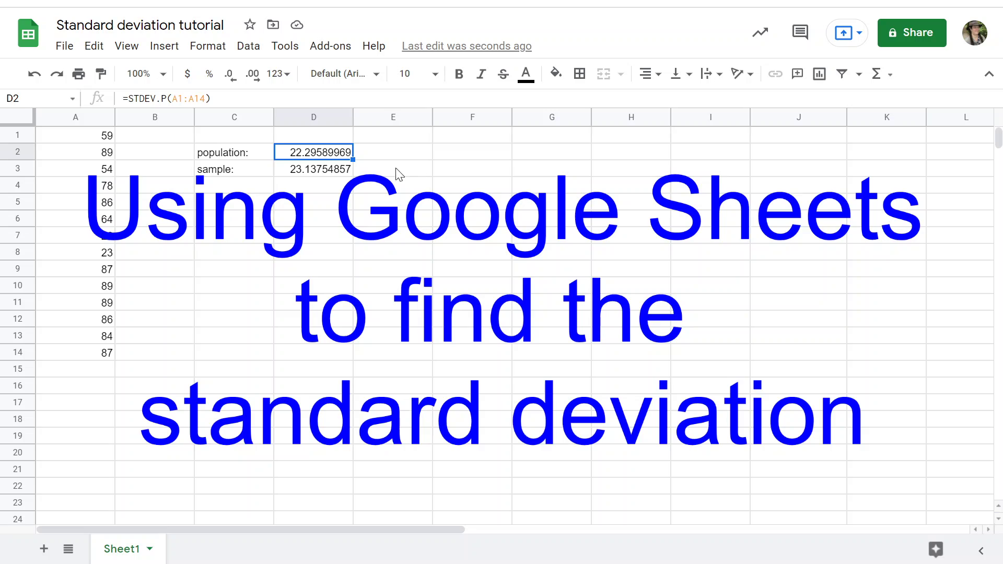
left_click(302, 170)
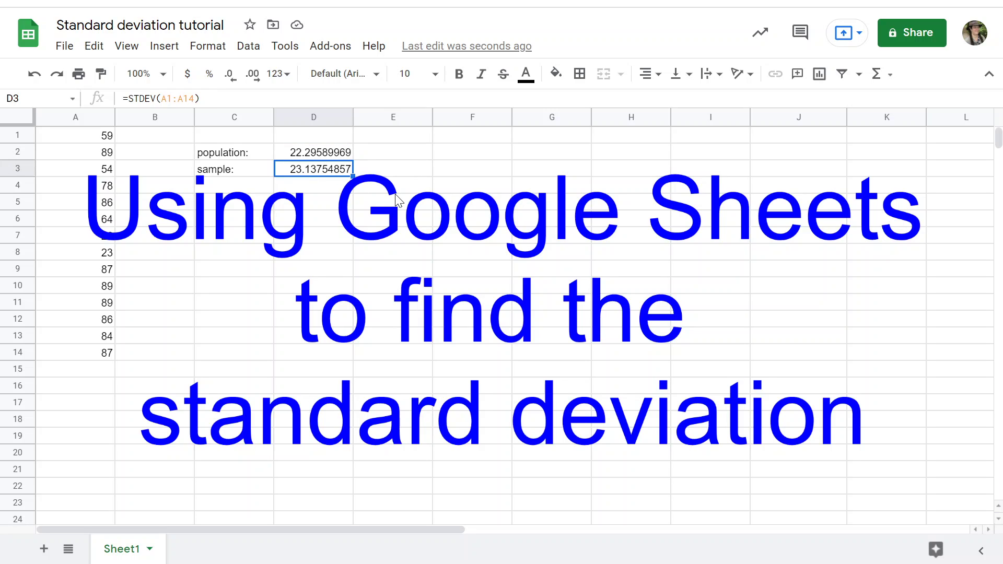